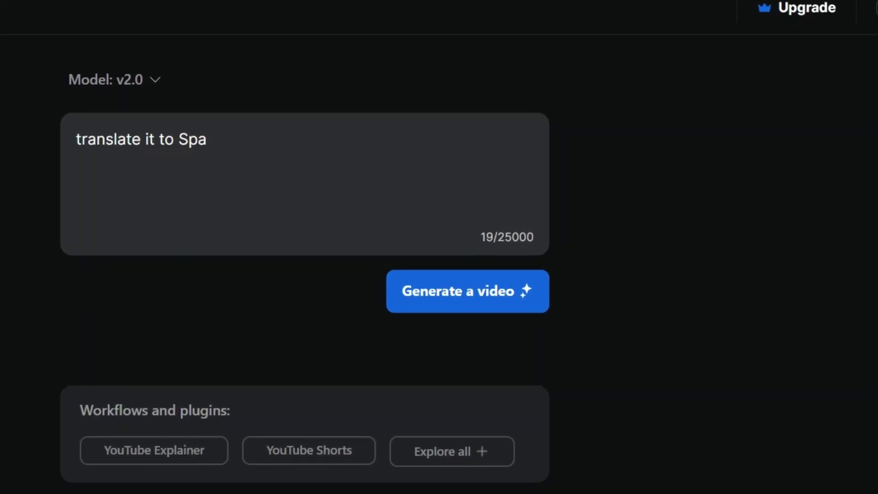
Step: Enter the request 'translate it to Spanish' in the prompt box
{"action": "type", "text": "nish"}
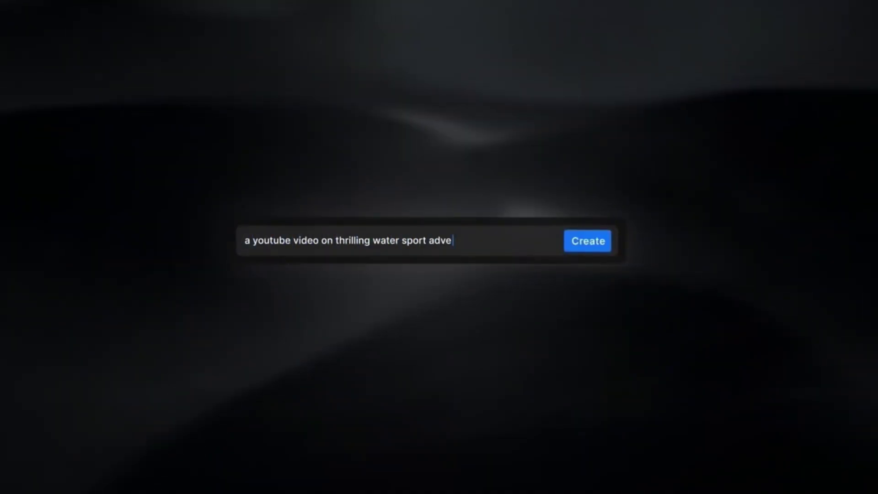
Step: Create a video from the thrilling water sport adventures prompt and play the underwater result
{"action": "type", "text": "ntures with locations"}
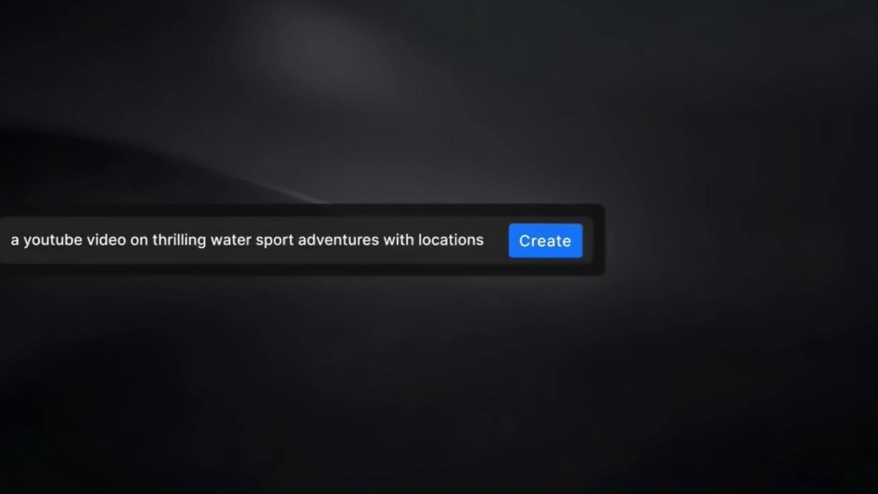
{"action": "left_click", "coordinate": [434, 253]}
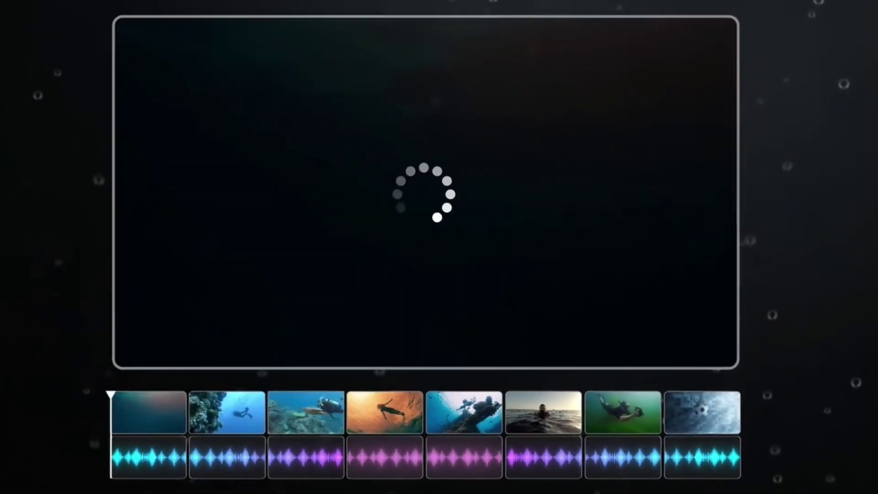
{"action": "left_click", "coordinate": [427, 196]}
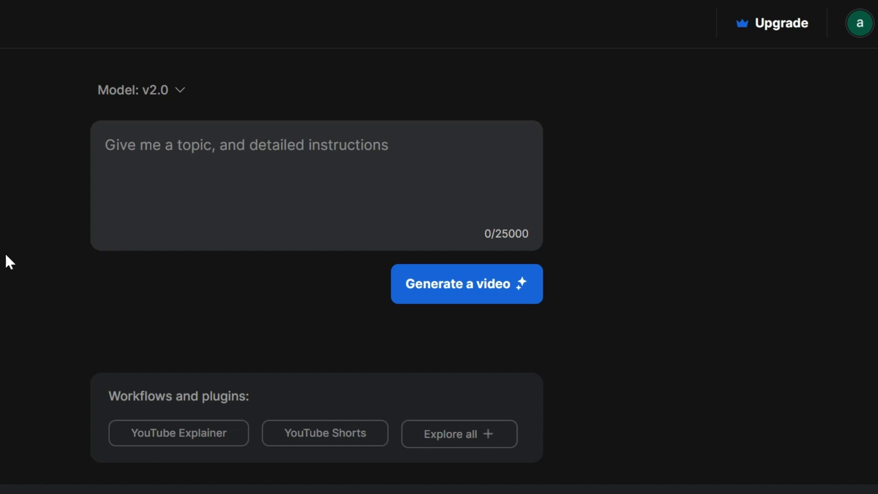
Step: Open the Model dropdown to view the v2.0 and v1.0 versions
{"action": "left_click", "coordinate": [165, 92]}
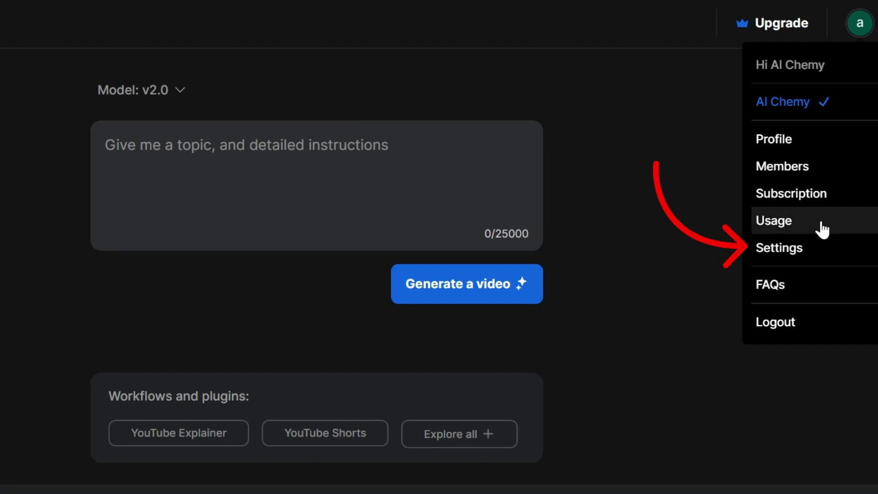
Step: Switch on Beta features in the workspace settings
{"action": "left_click", "coordinate": [818, 250]}
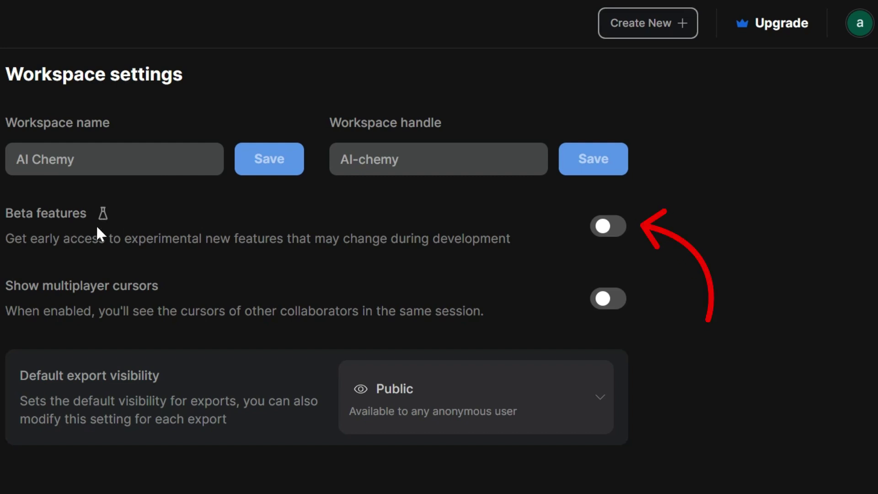
{"action": "left_click", "coordinate": [602, 229]}
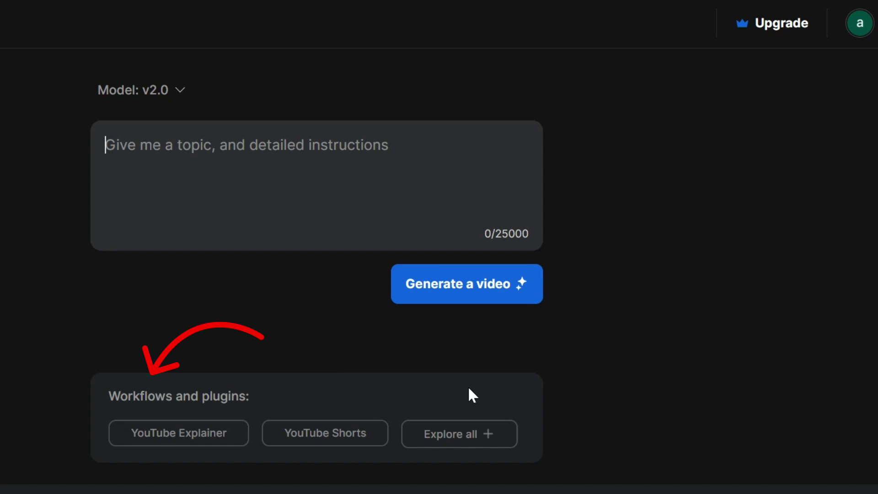
Step: Show all workflows and plugins, then return to the empty prompt page
{"action": "left_click", "coordinate": [474, 436]}
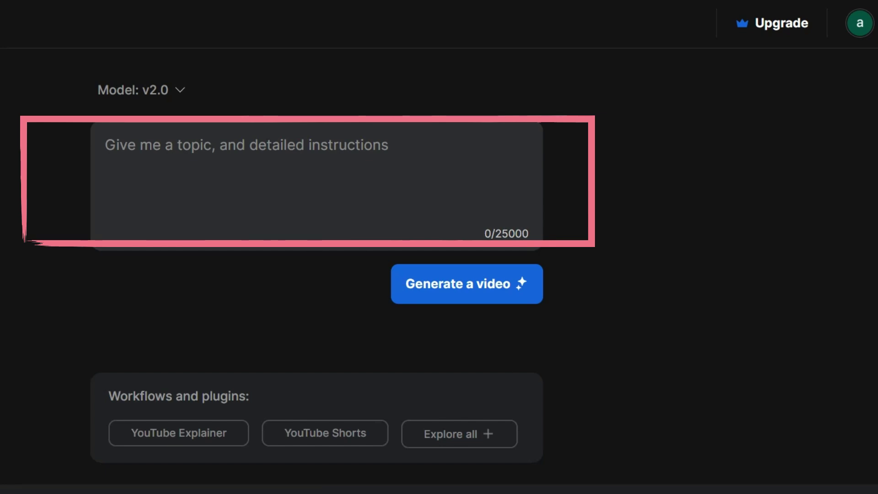
Step: Paste the 2-minute future-of-AI prompt with male voiceover, review it, and generate
{"action": "type", "text": "create a 2 minute video about future of AI. Use a male voice over and make it entertaining."}
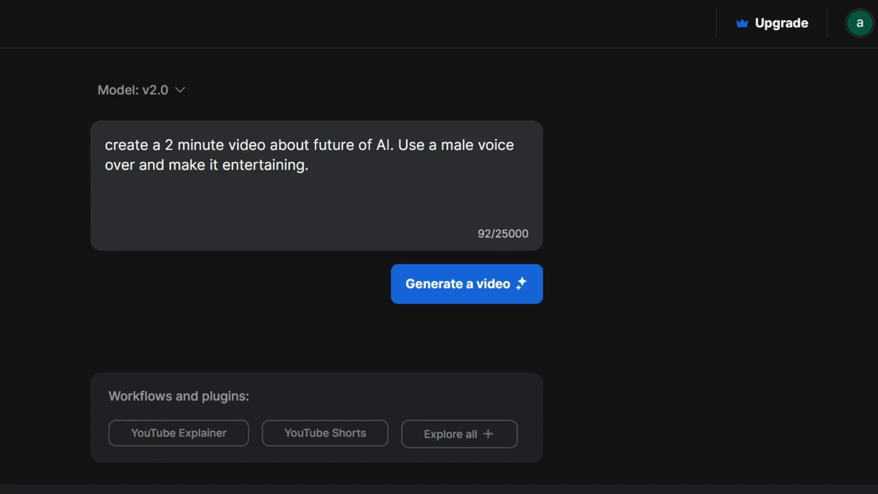
{"action": "left_click_drag", "start_coordinate": [105, 144], "coordinate": [271, 164]}
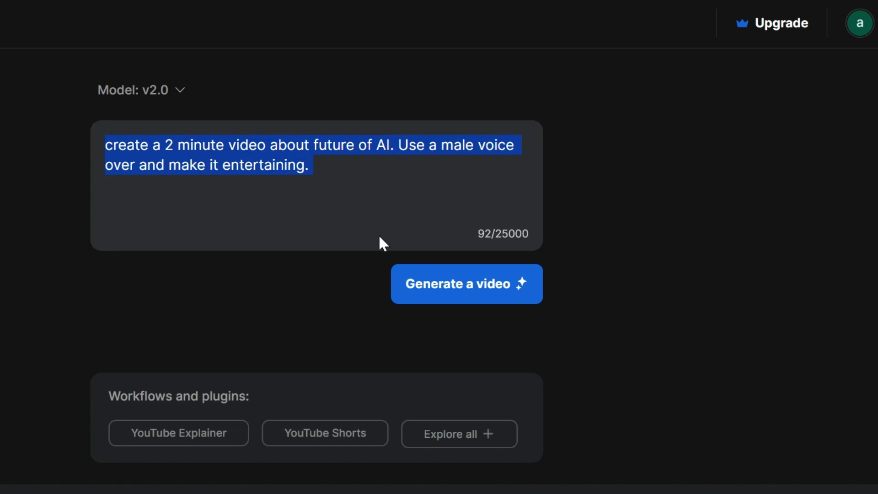
{"action": "left_click", "coordinate": [443, 281]}
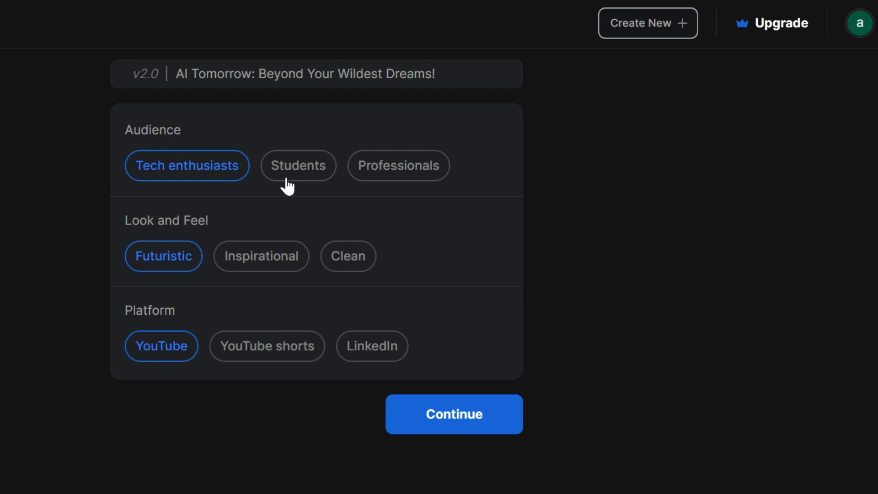
Step: Keep Tech enthusiasts, Futuristic and YouTube after trying alternatives, and generate the video
{"action": "left_click", "coordinate": [303, 174]}
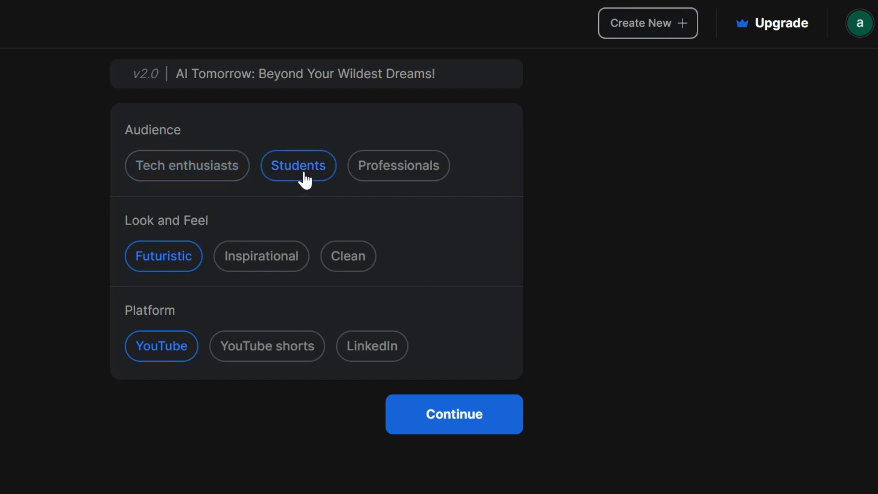
{"action": "left_click", "coordinate": [384, 173]}
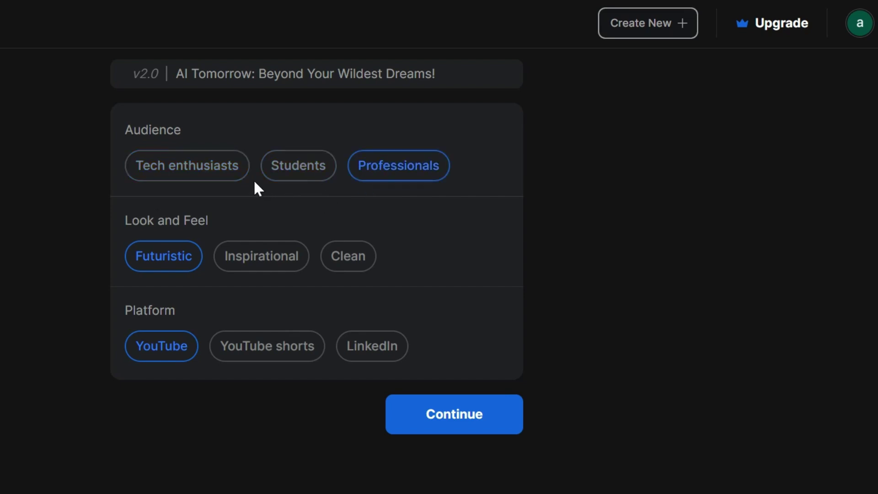
{"action": "left_click", "coordinate": [233, 185]}
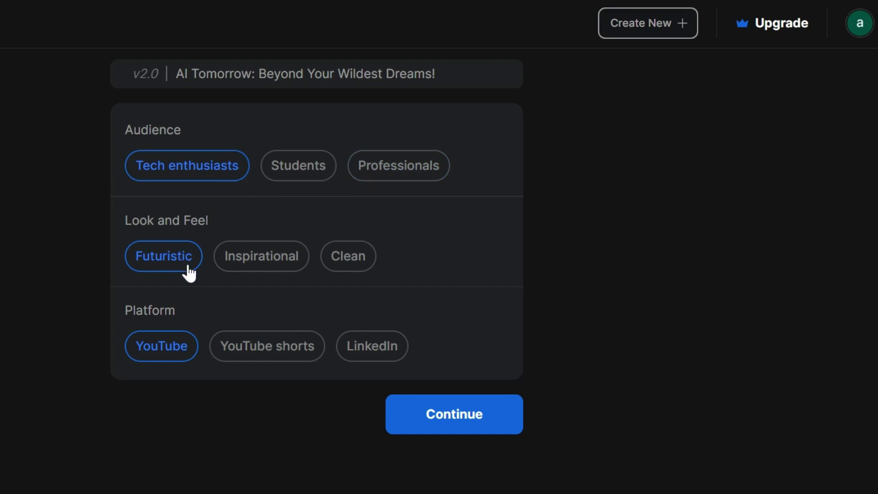
{"action": "left_click", "coordinate": [222, 266]}
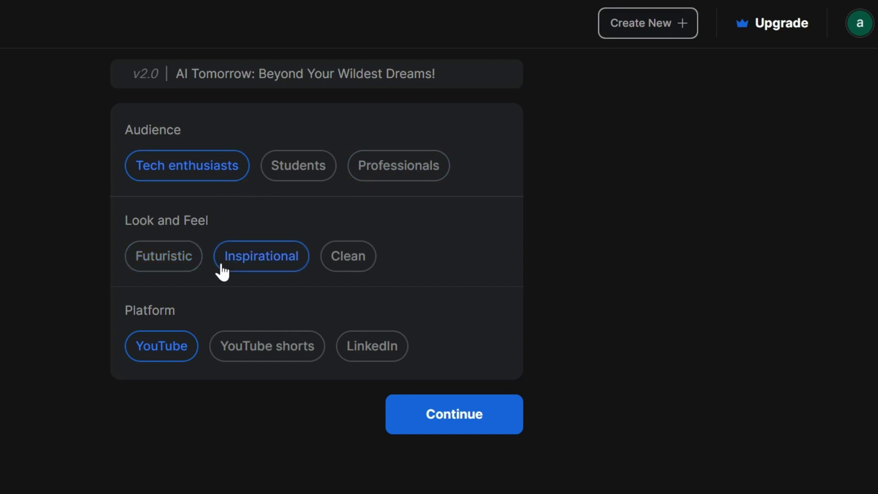
{"action": "left_click", "coordinate": [164, 267]}
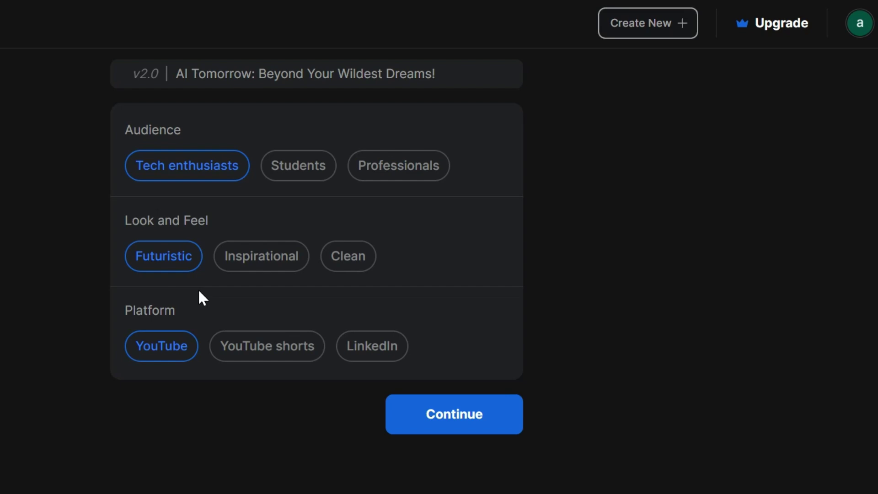
{"action": "left_click", "coordinate": [454, 424]}
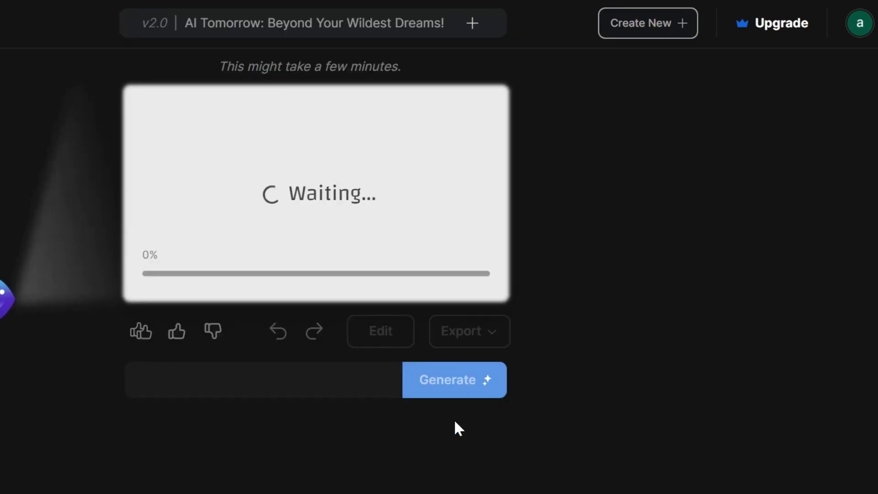
{"action": "left_click", "coordinate": [27, 31]}
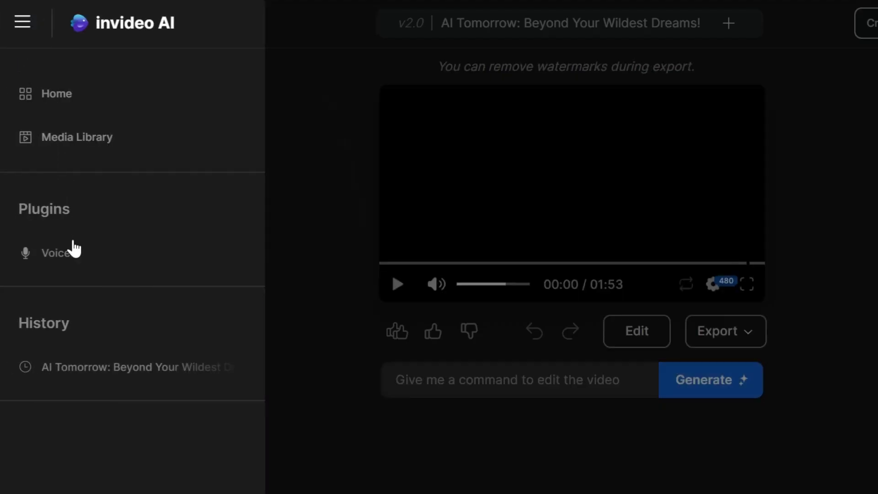
Step: Read the Voices voice-cloning page, then reopen the AI Tomorrow project from History
{"action": "left_click", "coordinate": [88, 261]}
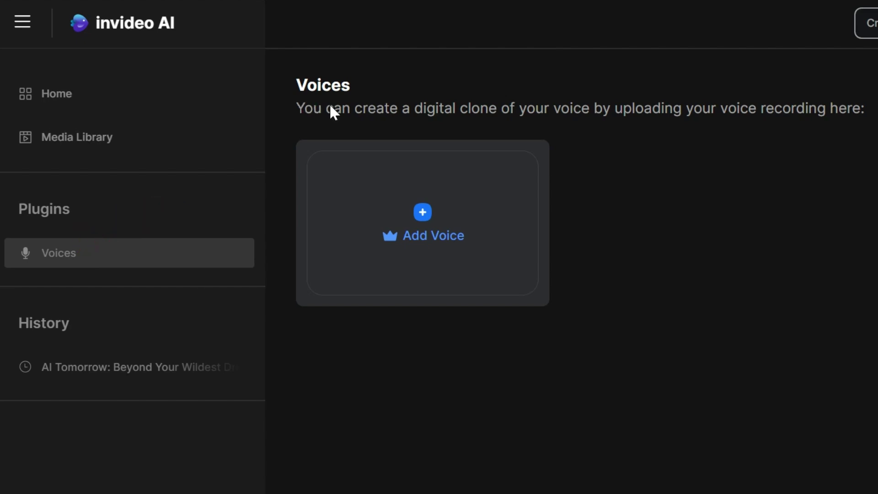
{"action": "left_click_drag", "start_coordinate": [295, 104], "coordinate": [364, 108]}
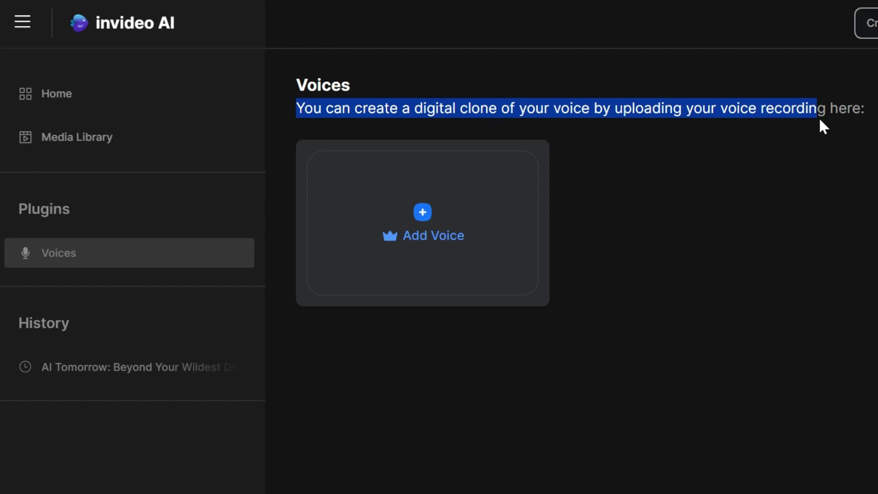
{"action": "left_click_drag", "start_coordinate": [849, 122], "coordinate": [871, 121]}
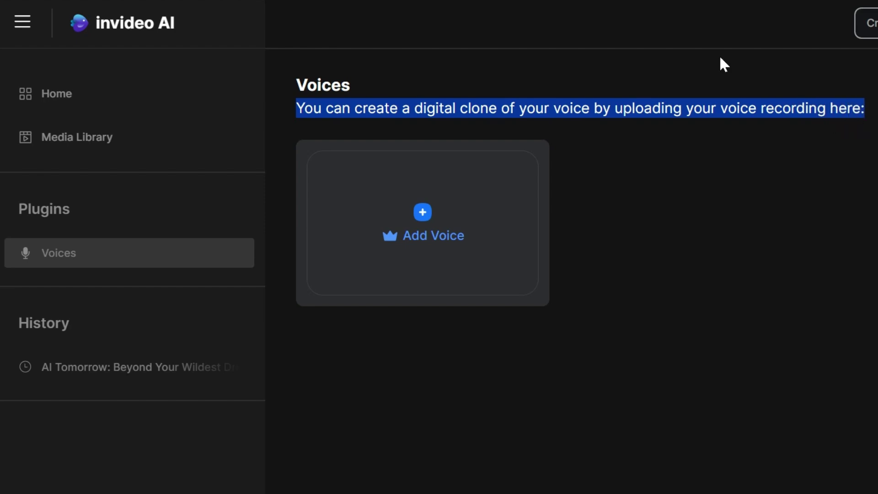
{"action": "left_click", "coordinate": [36, 23]}
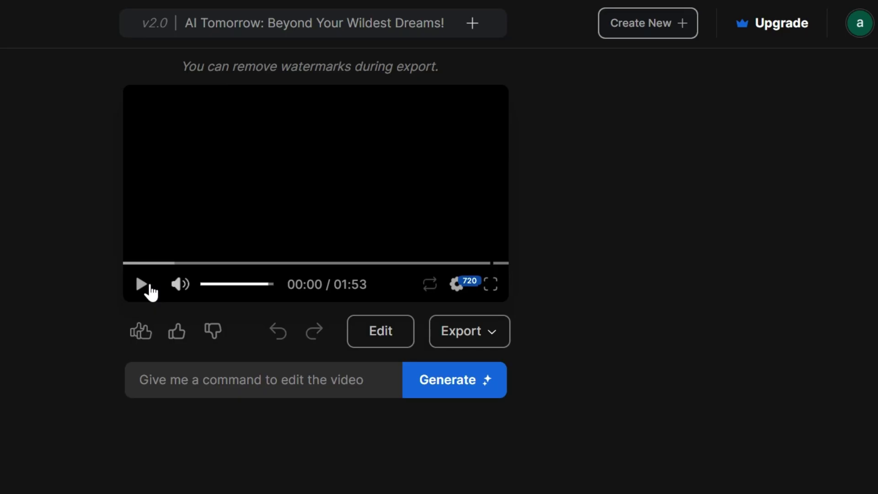
Step: Preview the video, then enter 'change the script into spanish and use a female voice over'
{"action": "left_click", "coordinate": [143, 286]}
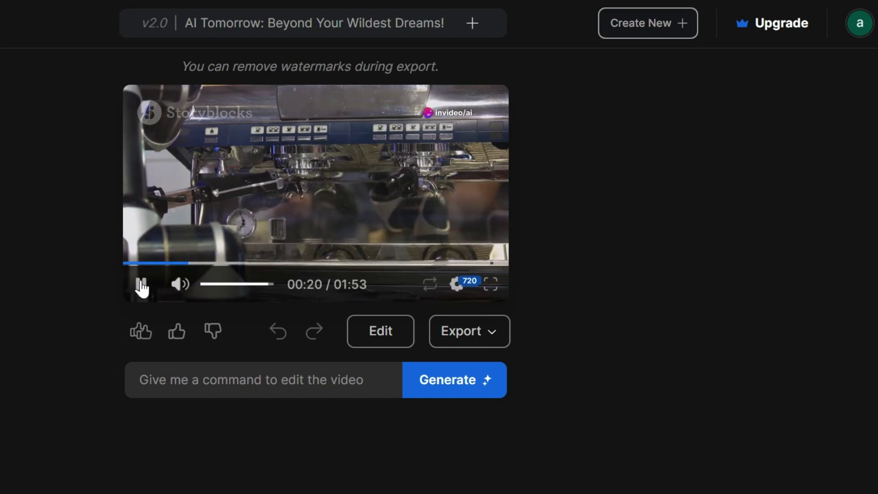
{"action": "left_click", "coordinate": [142, 286]}
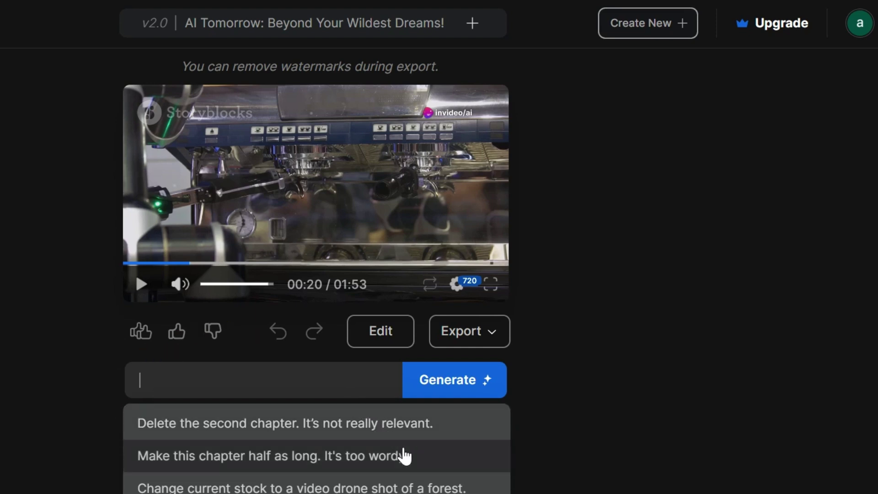
{"action": "type", "text": "change the script into spanish and"}
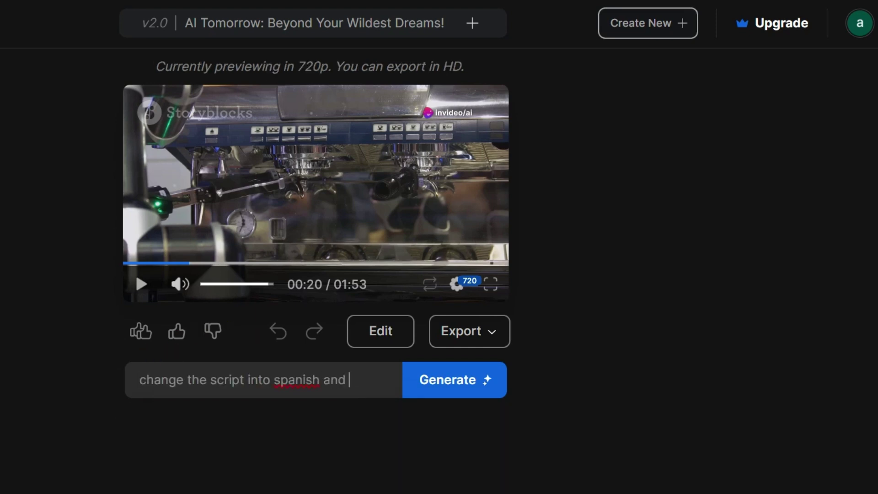
{"action": "type", "text": " use a fem"}
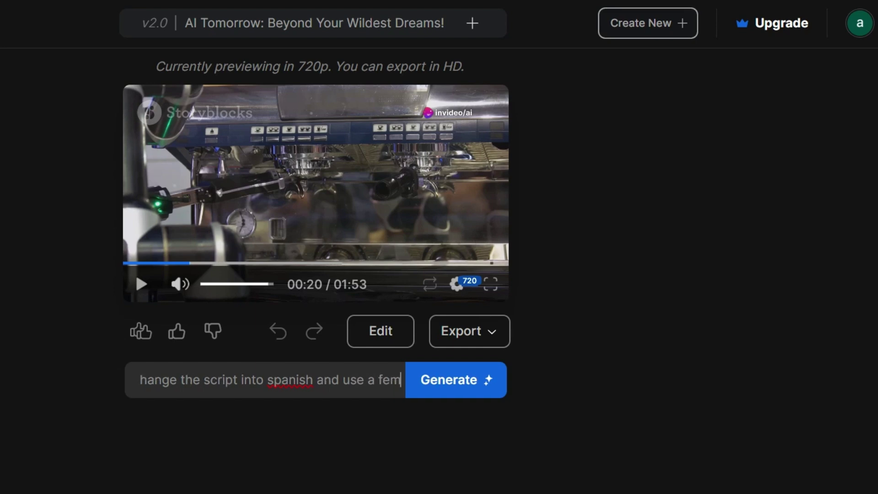
{"action": "type", "text": "ale voic"}
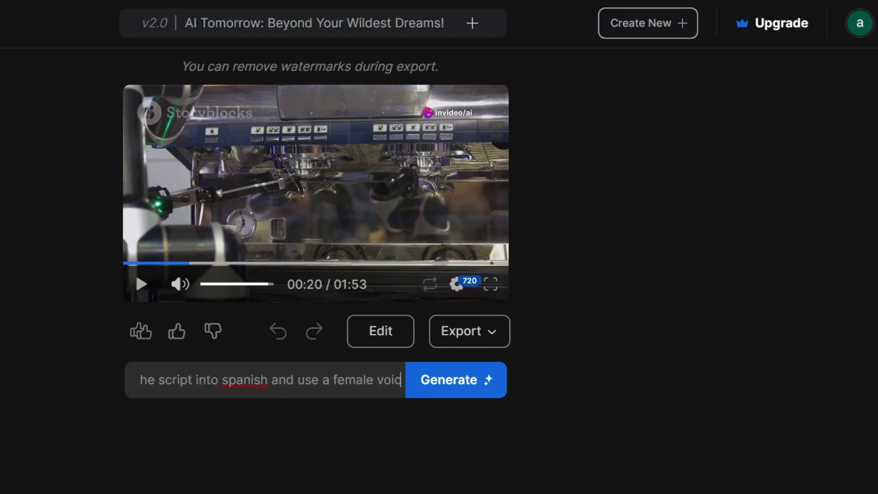
{"action": "type", "text": "e over"}
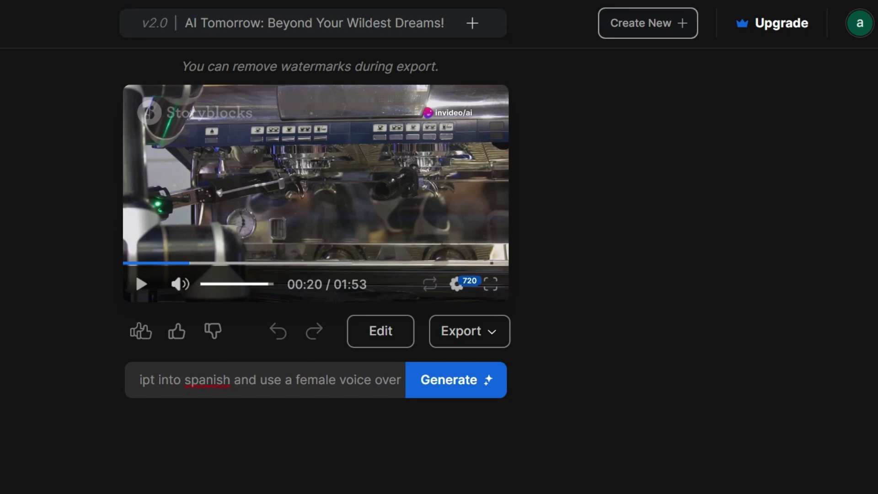
Step: Submit the Spanish script and female voice edit, then play and pause the 2:23 result
{"action": "left_click", "coordinate": [455, 390]}
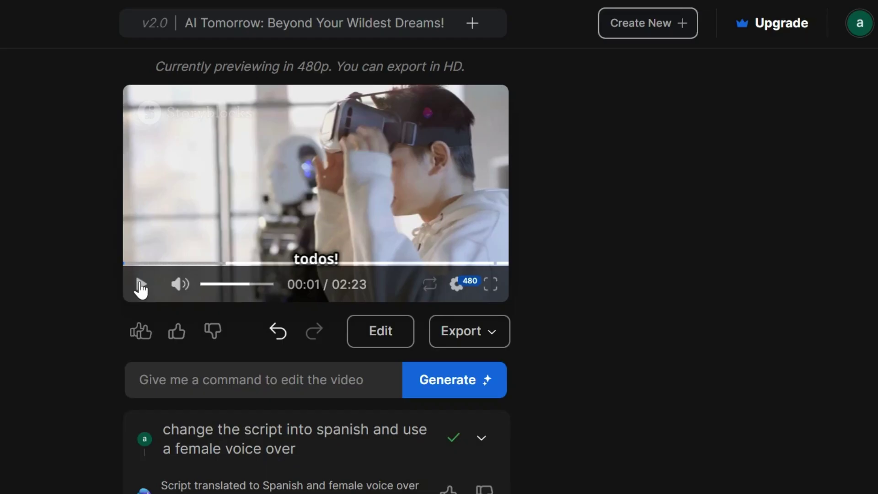
{"action": "left_click", "coordinate": [140, 284]}
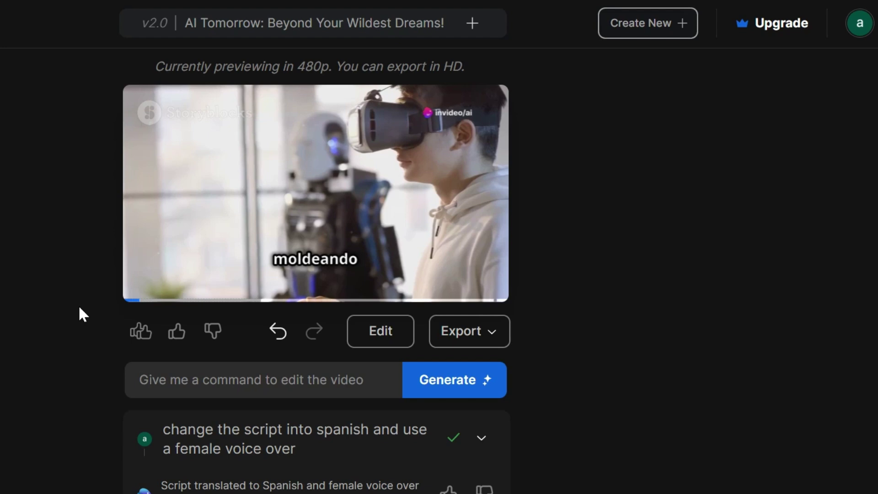
{"action": "mouse_move", "coordinate": [141, 277]}
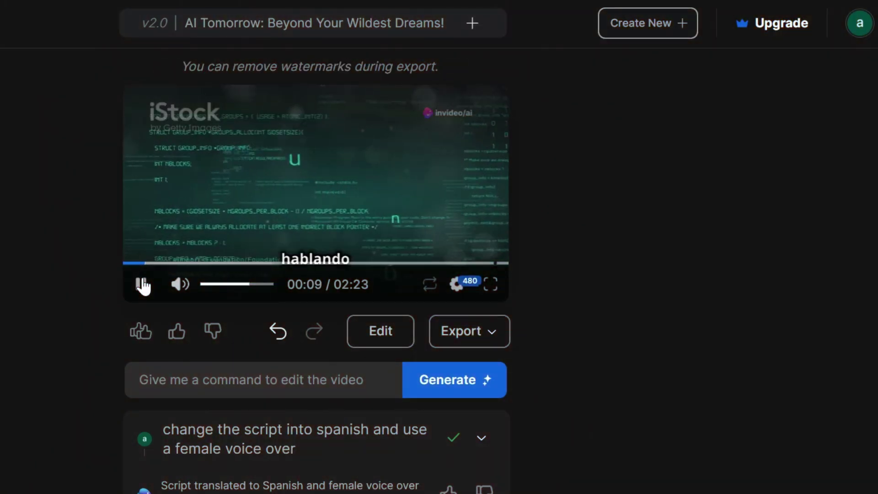
{"action": "left_click", "coordinate": [142, 284]}
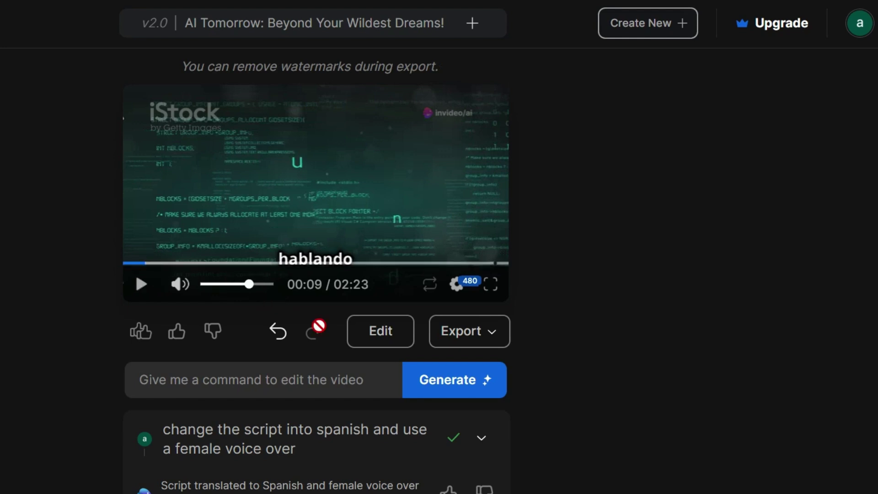
Step: Replace Chapter 1's Media 2 with an iStock clip from an 'an Ai robot' search and apply the change
{"action": "left_click", "coordinate": [381, 346]}
{"action": "left_click", "coordinate": [313, 144]}
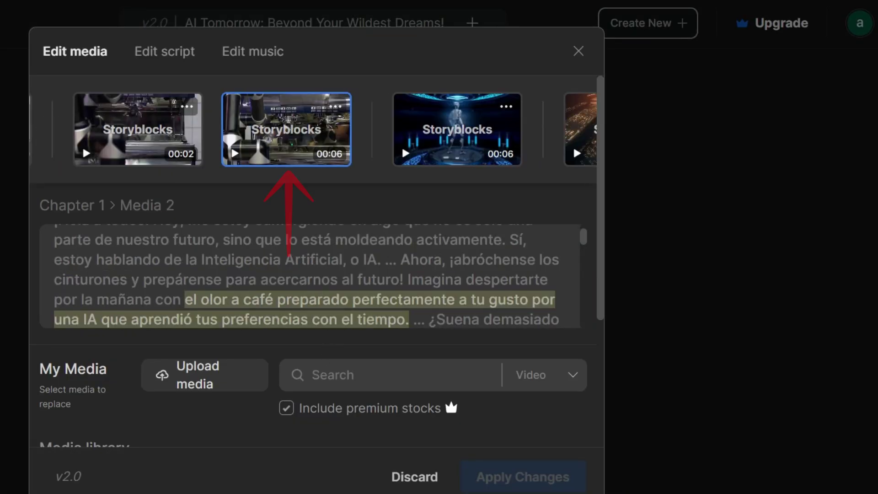
{"action": "left_click", "coordinate": [329, 374]}
{"action": "type", "text": "an Ai robot"}
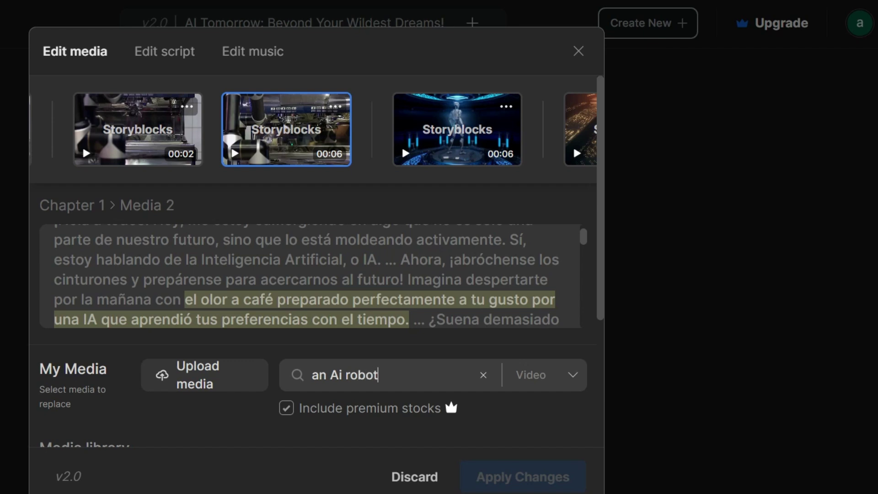
{"action": "key", "text": "Return"}
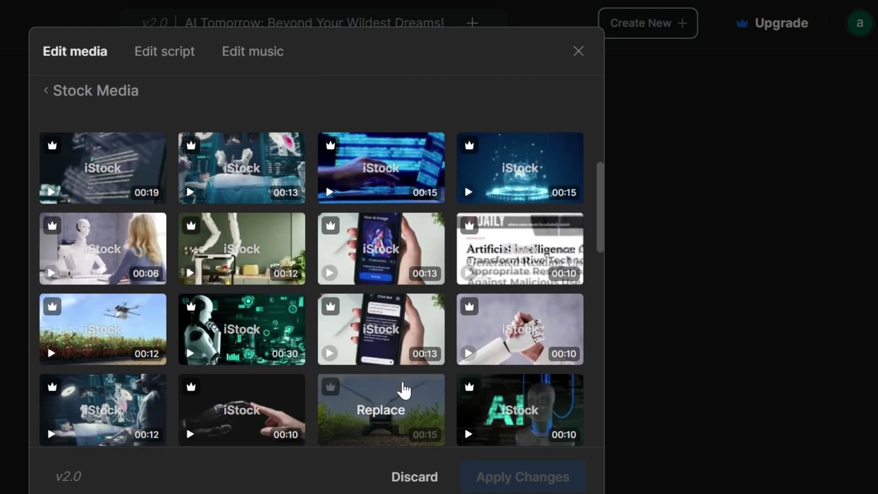
{"action": "left_click", "coordinate": [268, 350]}
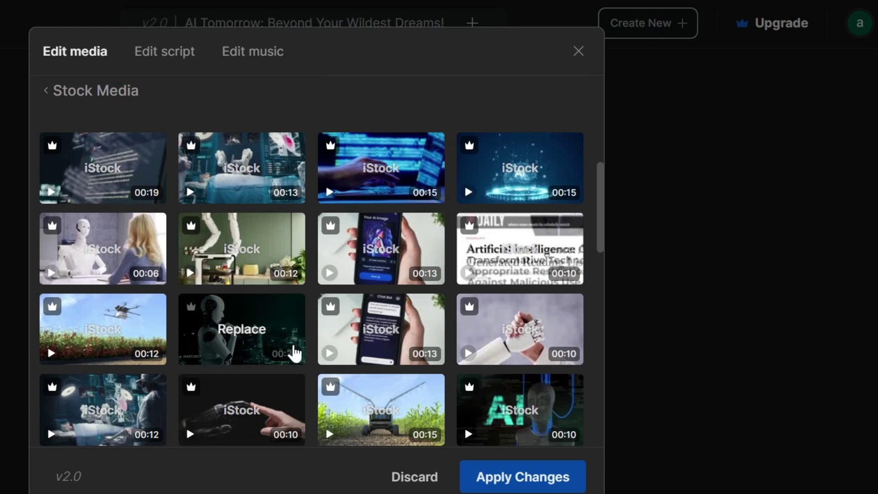
{"action": "left_click", "coordinate": [508, 478]}
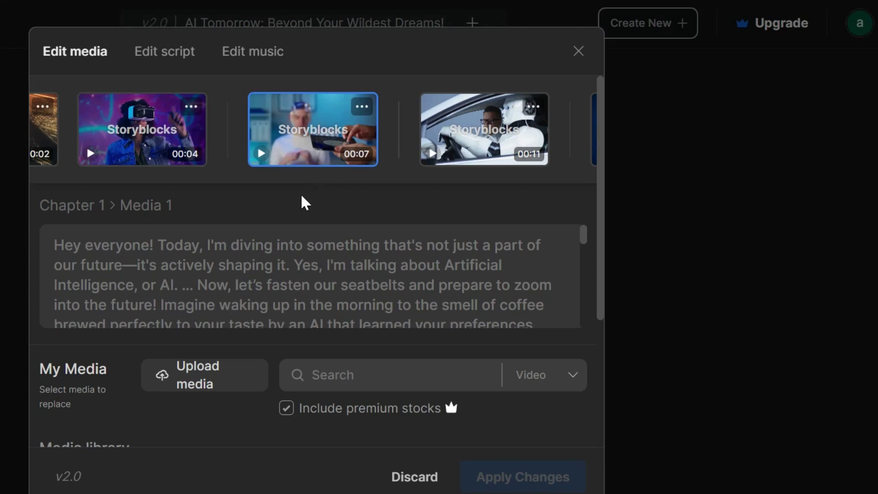
Step: Change Media 10's ideal duration from 7 to 5 seconds
{"action": "left_click", "coordinate": [355, 110]}
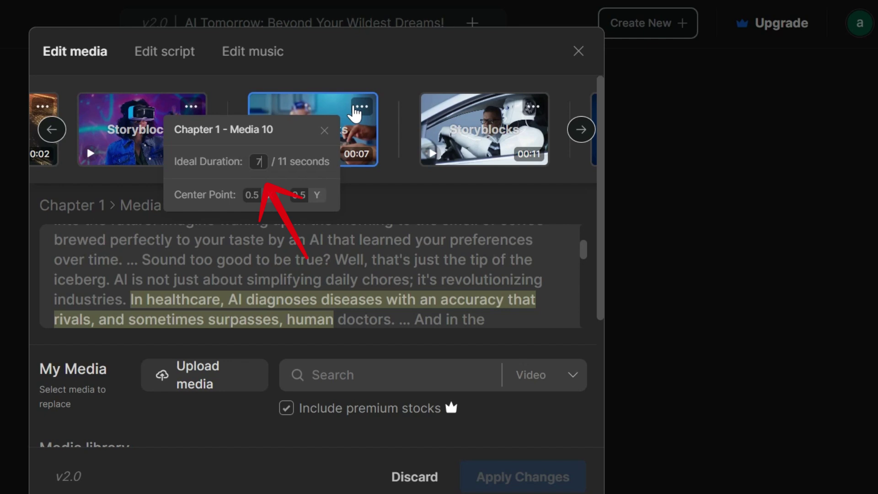
{"action": "left_click", "coordinate": [260, 162]}
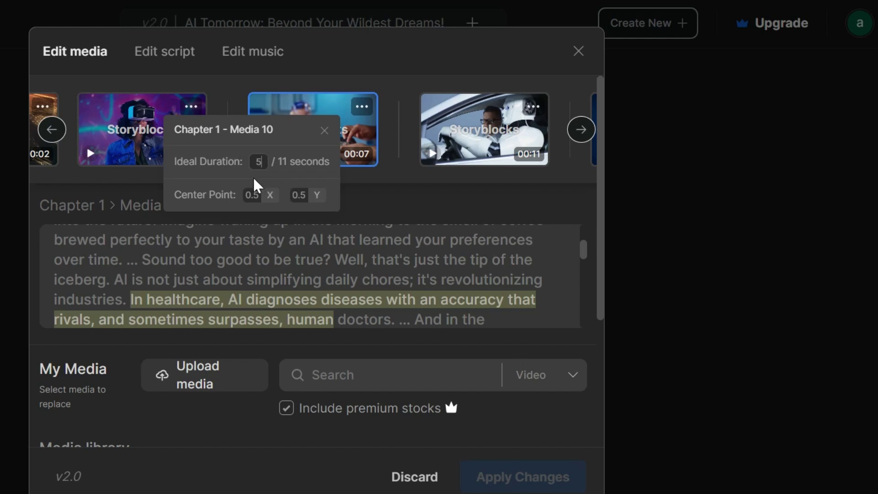
{"action": "left_click", "coordinate": [384, 196]}
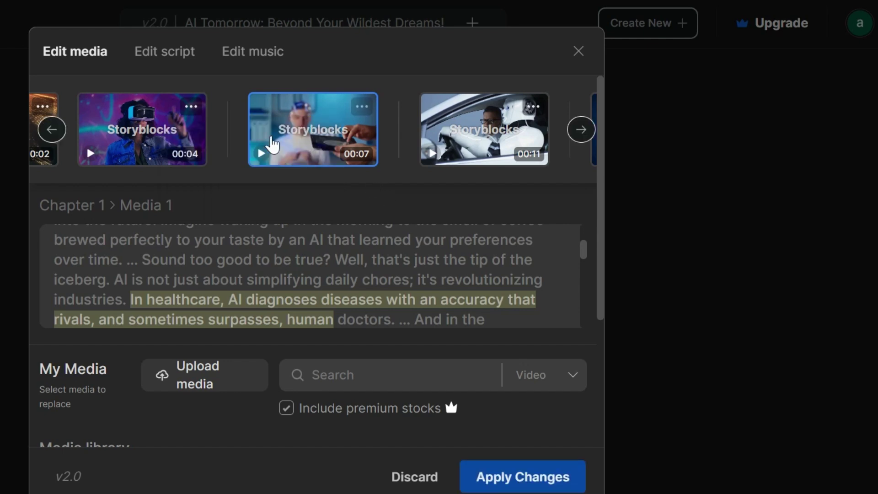
{"action": "scroll", "coordinate": [297, 331], "scroll_direction": "down", "scroll_amount": 2}
{"action": "scroll", "coordinate": [298, 331], "scroll_direction": "down", "scroll_amount": 3}
{"action": "scroll", "coordinate": [298, 331], "scroll_direction": "up", "scroll_amount": 5}
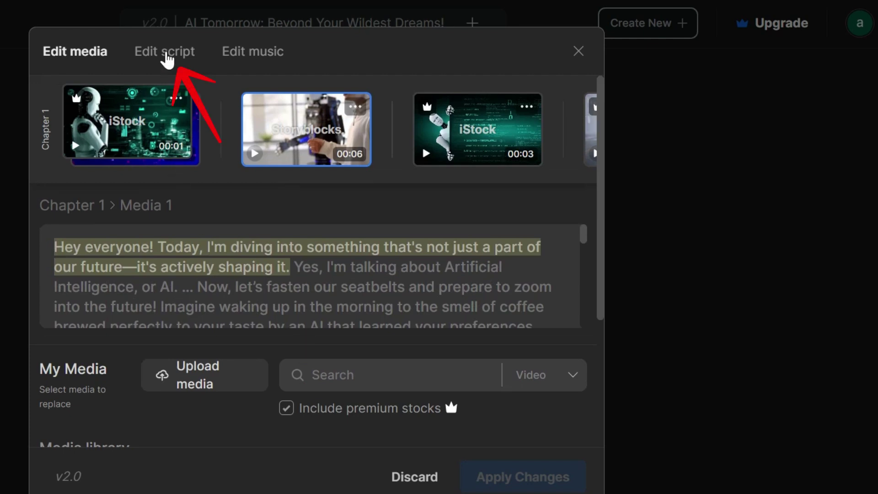
Step: Review the video's script in the script editor
{"action": "left_click", "coordinate": [167, 54]}
{"action": "scroll", "coordinate": [313, 256], "scroll_direction": "down", "scroll_amount": 1}
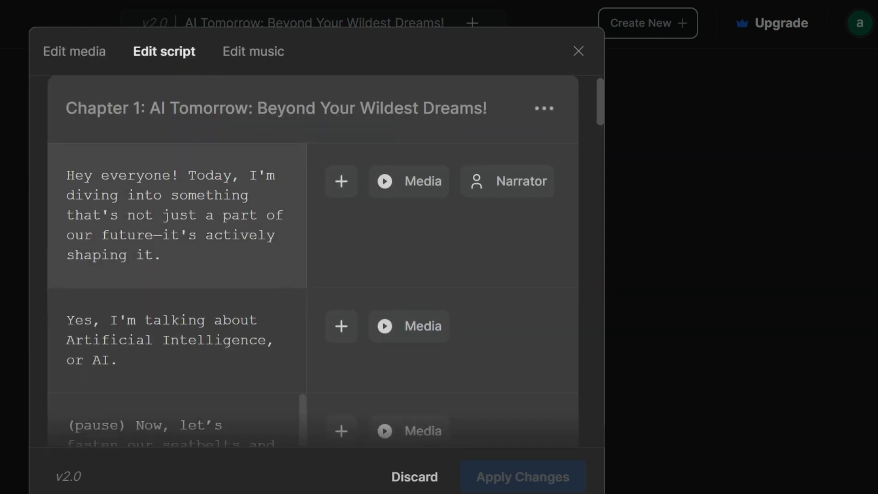
{"action": "left_click_drag", "start_coordinate": [161, 255], "coordinate": [66, 175]}
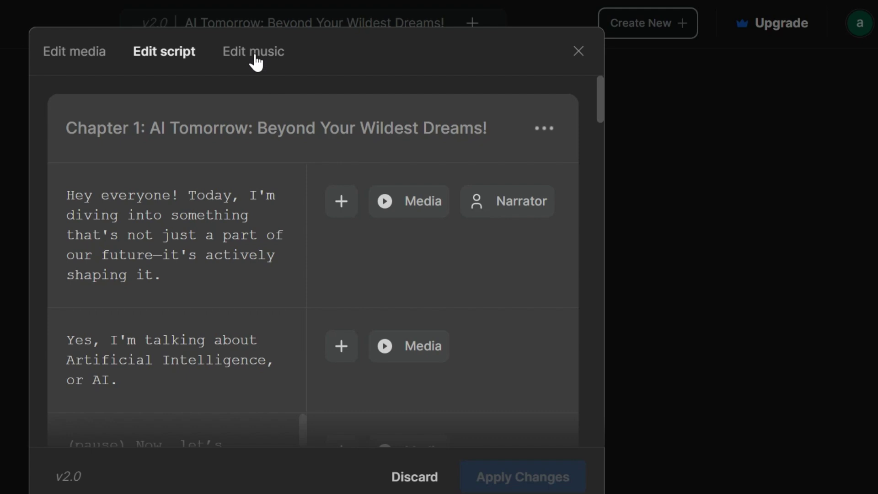
Step: Browse the background music track list
{"action": "left_click", "coordinate": [255, 55]}
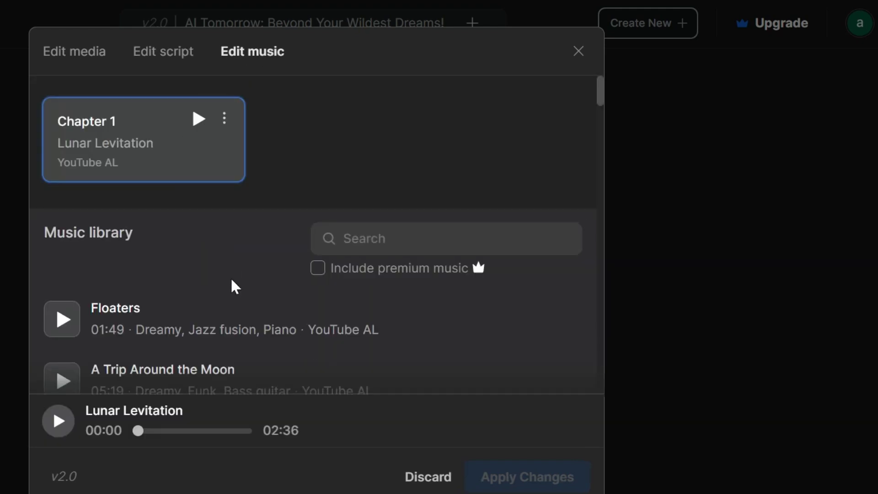
{"action": "scroll", "coordinate": [231, 285], "scroll_direction": "down", "scroll_amount": 3}
{"action": "scroll", "coordinate": [232, 285], "scroll_direction": "down", "scroll_amount": 8}
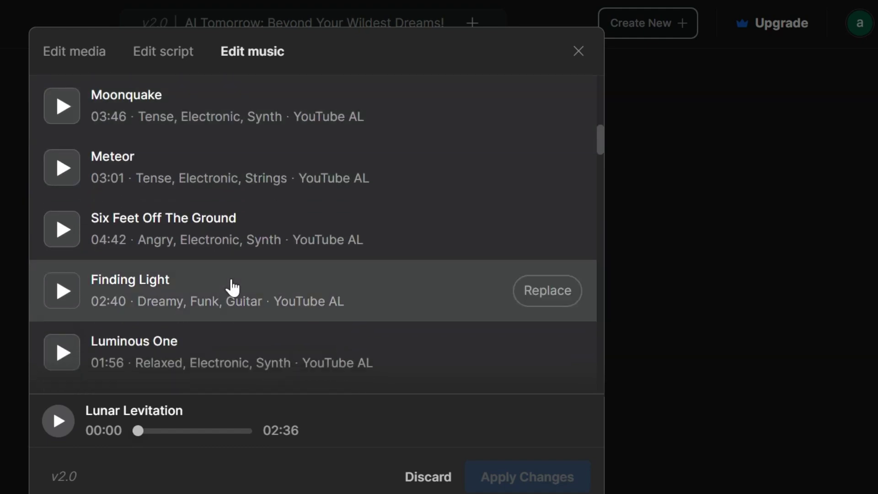
{"action": "scroll", "coordinate": [237, 264], "scroll_direction": "down", "scroll_amount": 4}
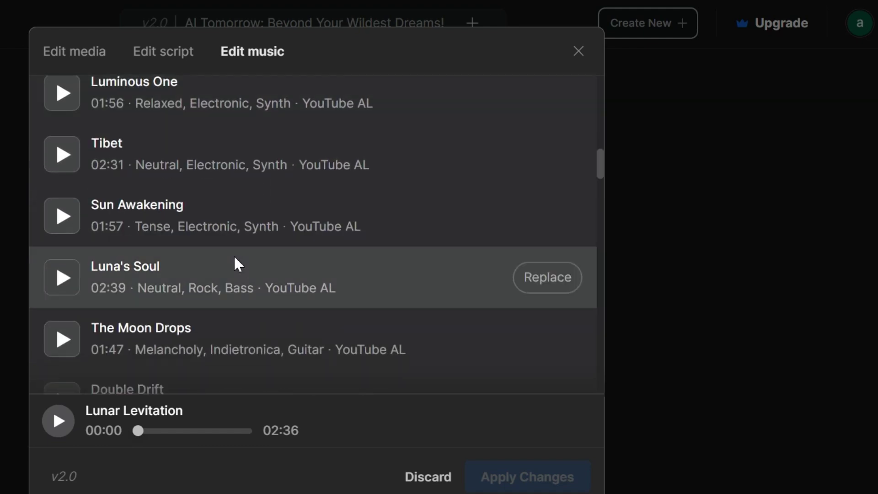
{"action": "scroll", "coordinate": [235, 262], "scroll_direction": "up", "scroll_amount": 15}
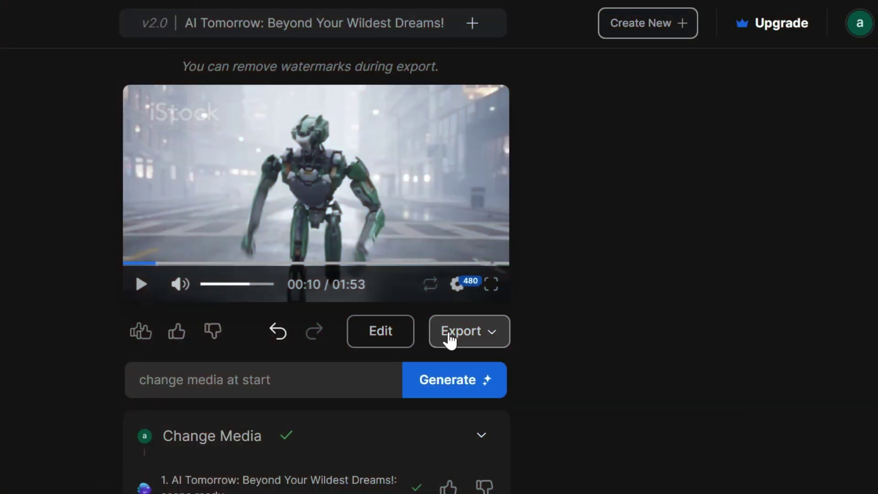
Step: Export the video with stock watermarks, normal invideo AI branding and 1080p resolution
{"action": "left_click", "coordinate": [450, 332]}
{"action": "left_click", "coordinate": [478, 372]}
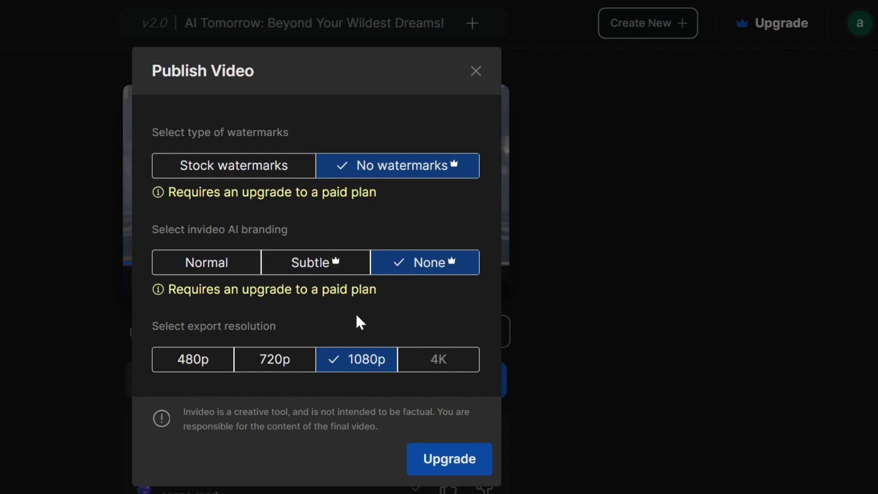
{"action": "left_click", "coordinate": [232, 178]}
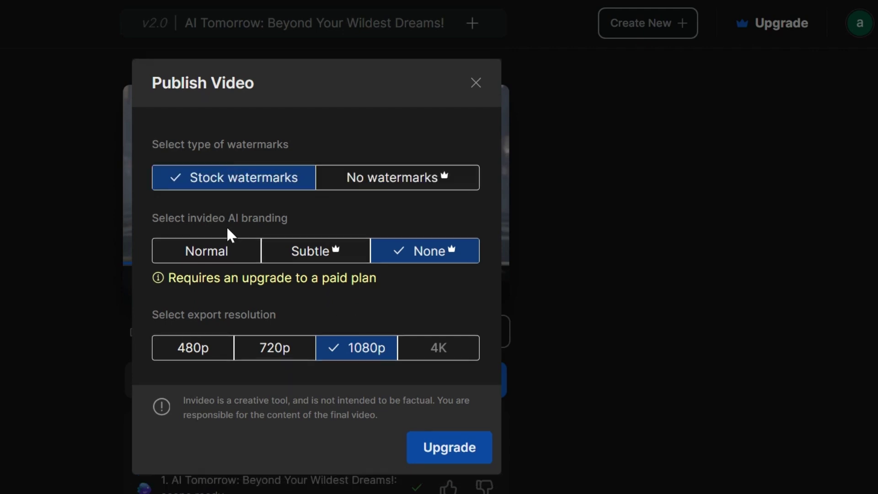
{"action": "left_click", "coordinate": [229, 261]}
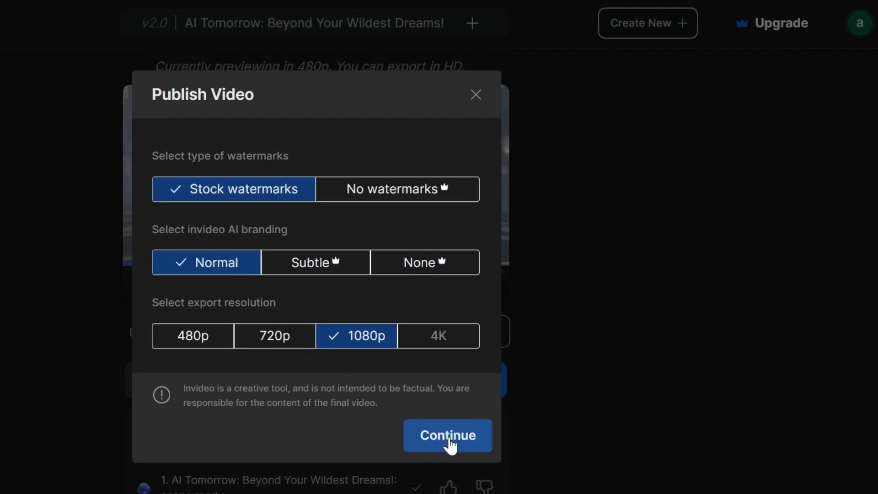